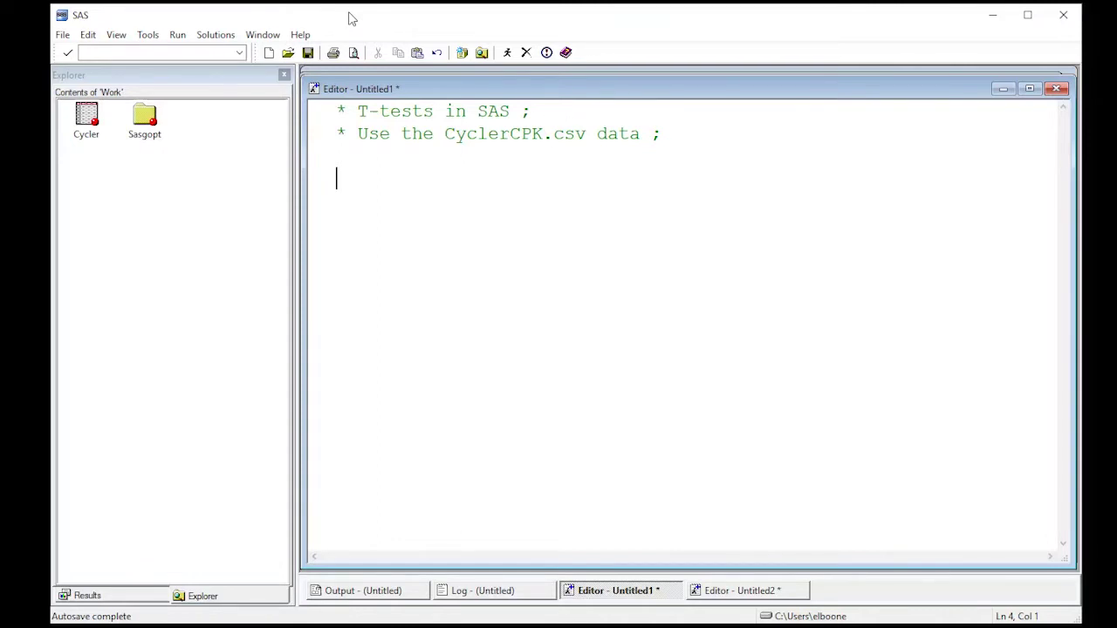
Start a PROC TTEST on the cycler data with h0 = 500 and sides = 2
text(PROC TTEST data = cycler)
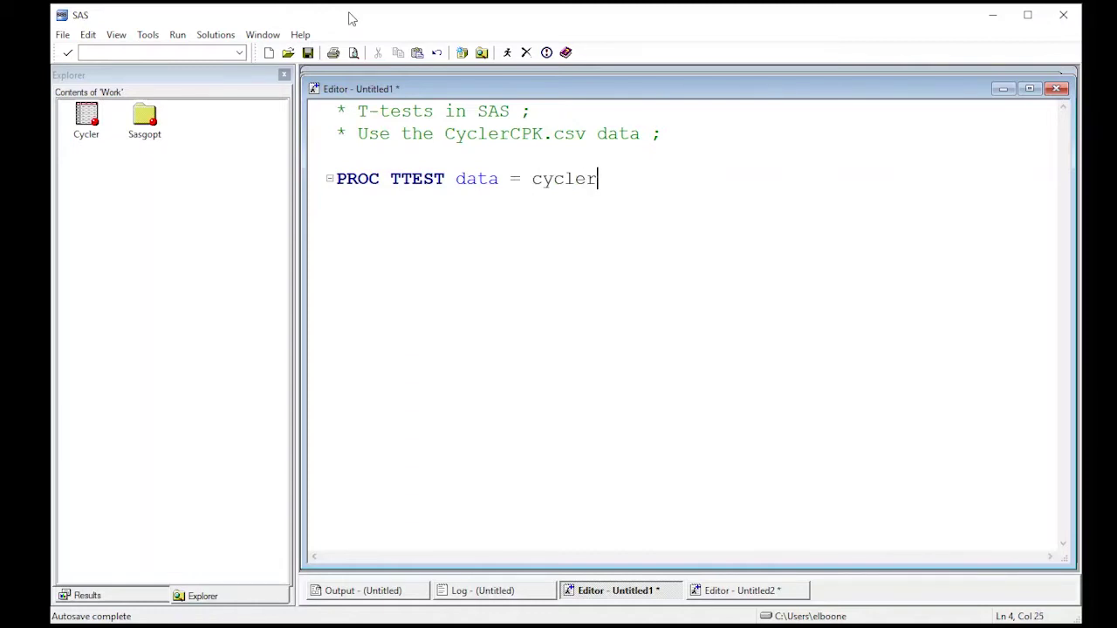
key(Return)
key(BackSpace)
text(h0 =)
text(500)
key(Return)
text(sides )
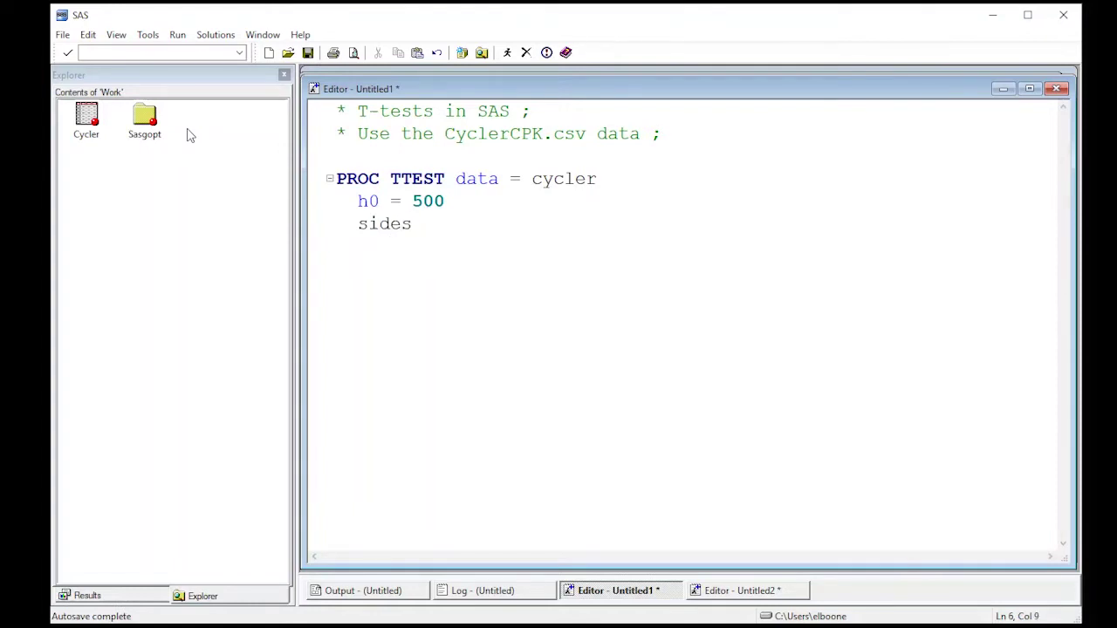
text(= 2;)
Add the VAR CPK1; and RUN; lines, then select the whole block
key(Return)
text(V)
key(BackSpace)
text(VAR CPK1)
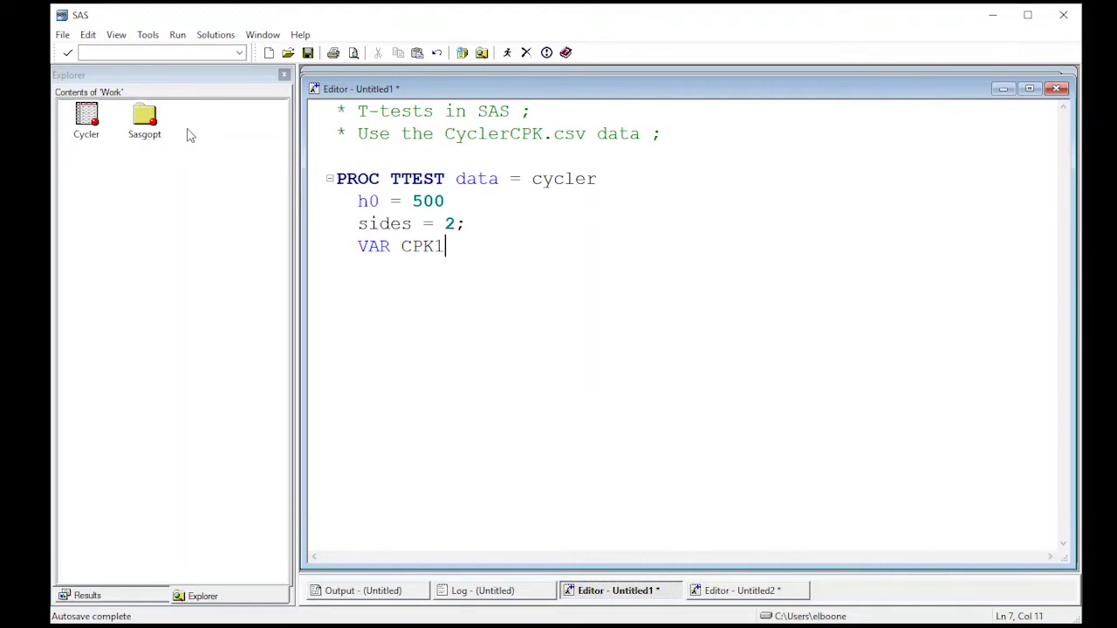
text(;)
key(Return)
key(BackSpace)
text(RUN;)
key(Return)
drag(337, 293, 336, 178)
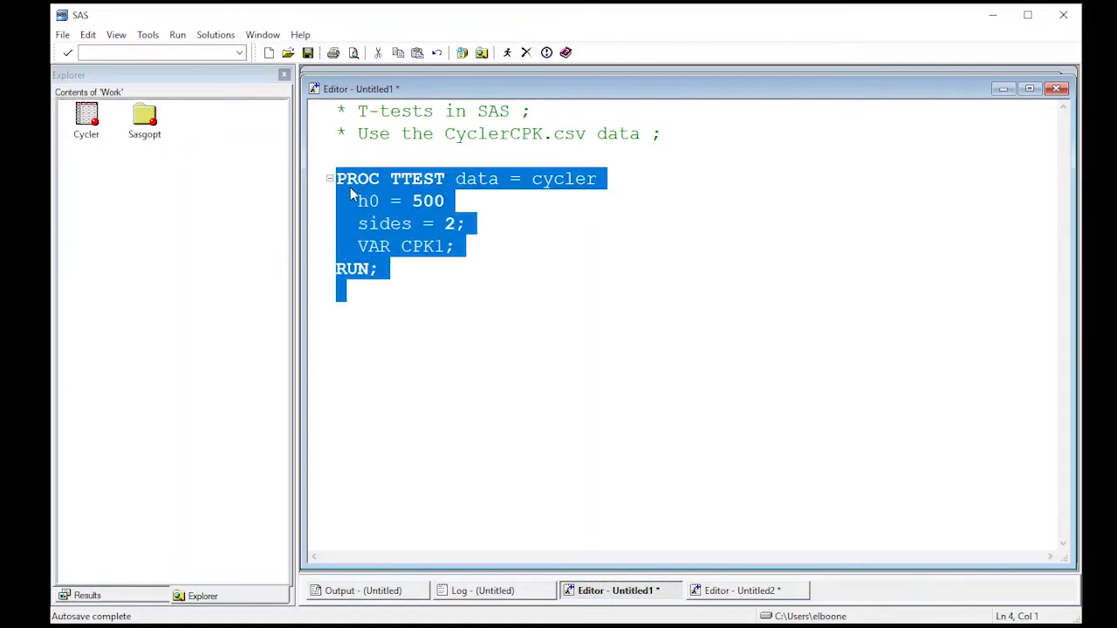
Submit the selected t-test and scroll through the CPK1 output
click(507, 53)
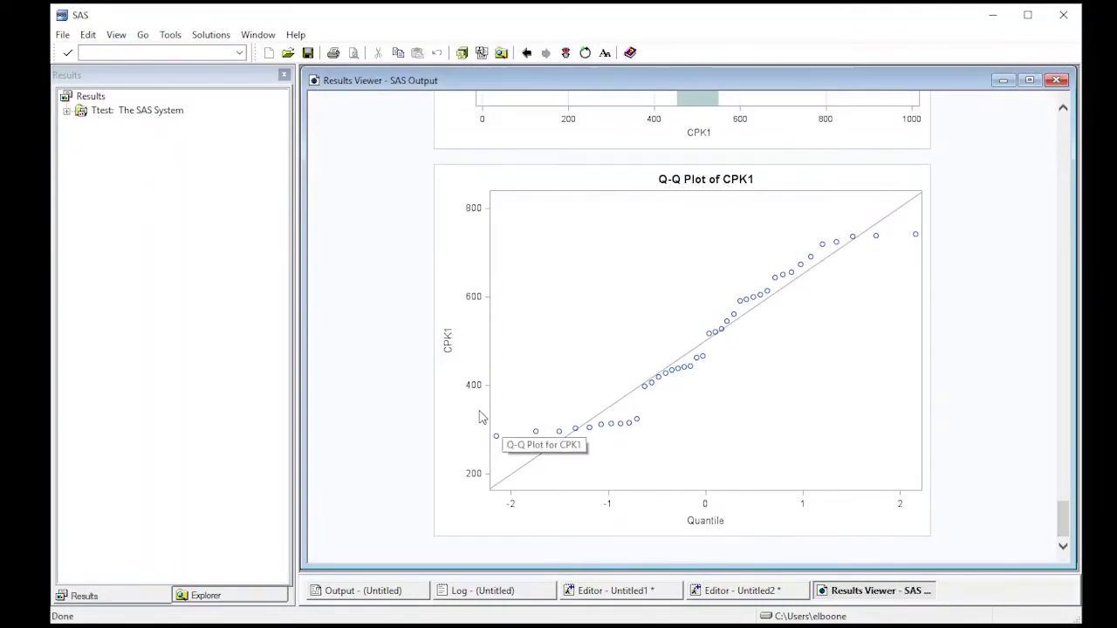
scroll(481, 418, up, 5)
scroll(481, 418, up, 8)
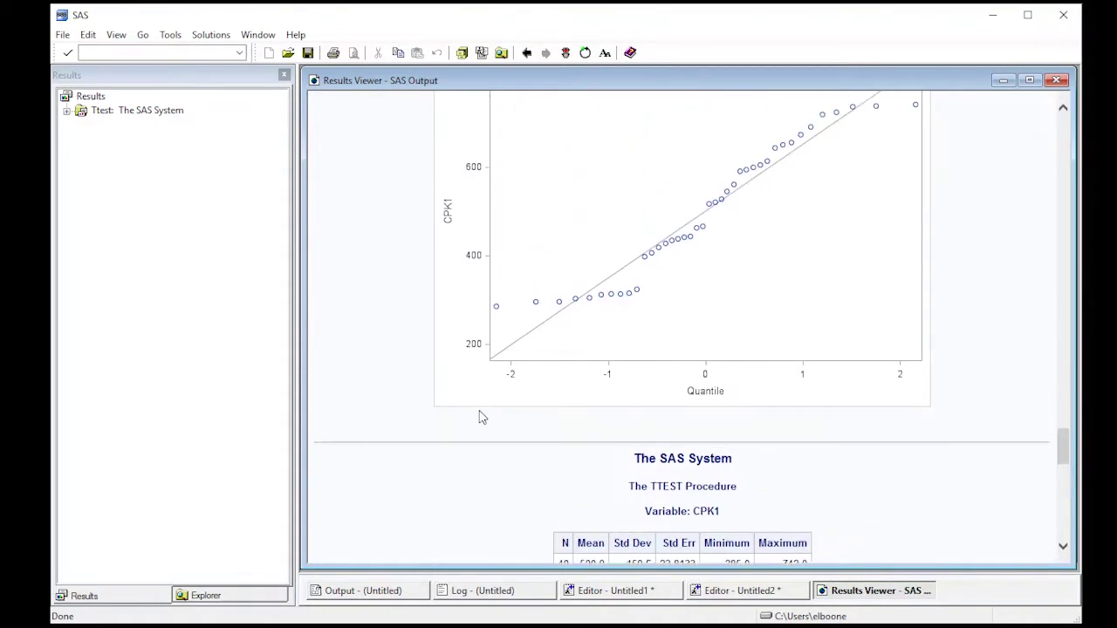
scroll(480, 418, down, 3)
scroll(481, 418, down, 3)
scroll(481, 418, up, 1)
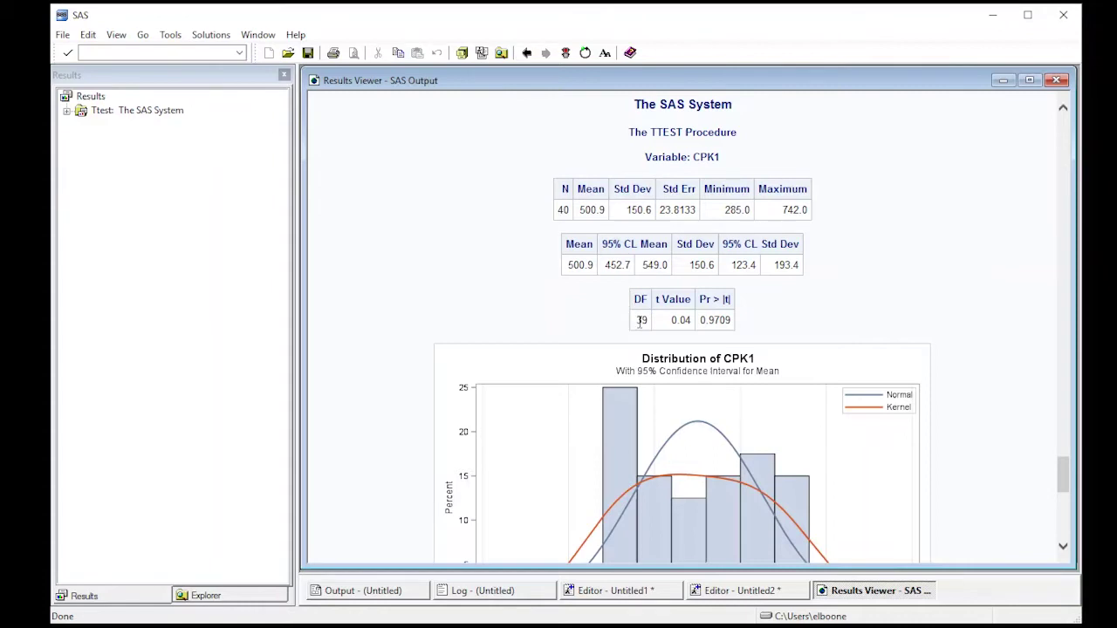
Highlight the 39 degrees of freedom, then the 0.9709 p-value
drag(638, 320, 693, 321)
click(703, 321)
drag(701, 320, 731, 320)
scroll(763, 329, down, 6)
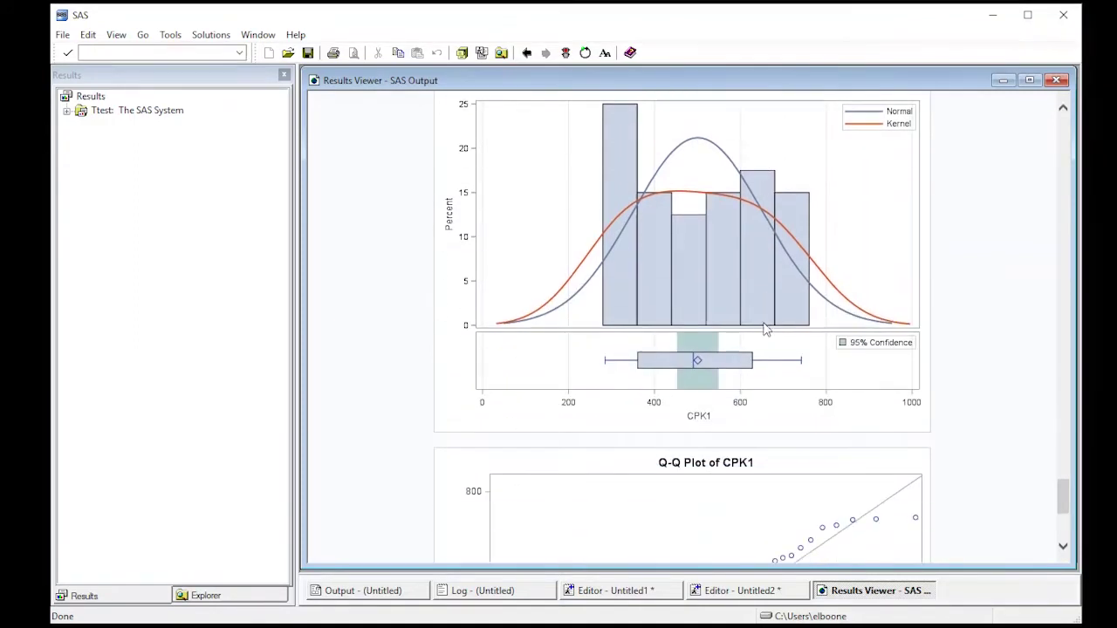
scroll(763, 330, up, 2)
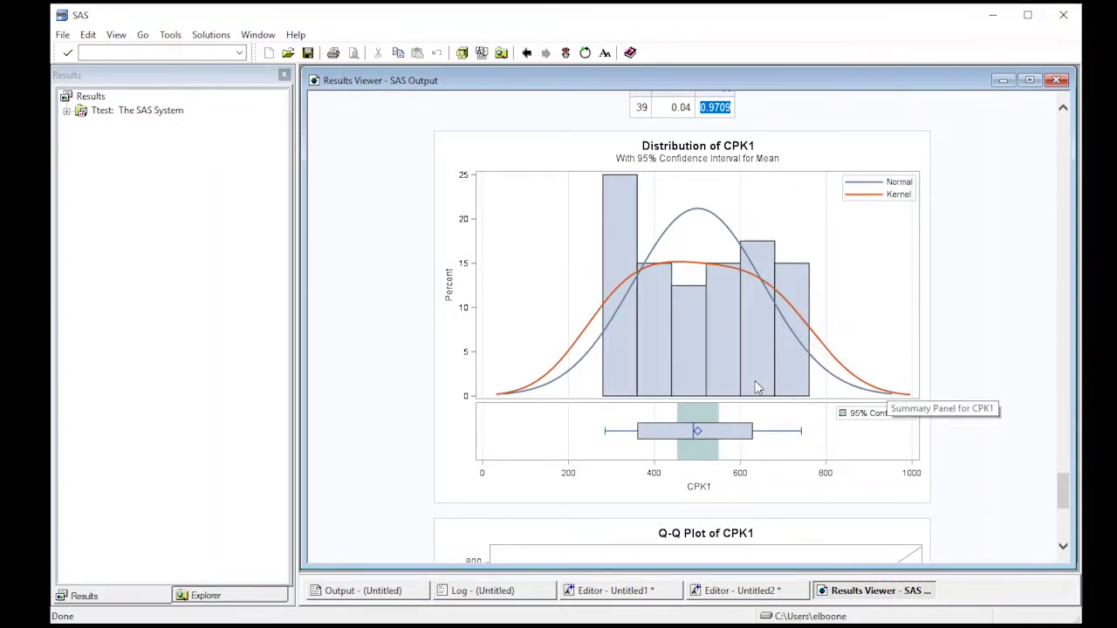
scroll(756, 387, down, 3)
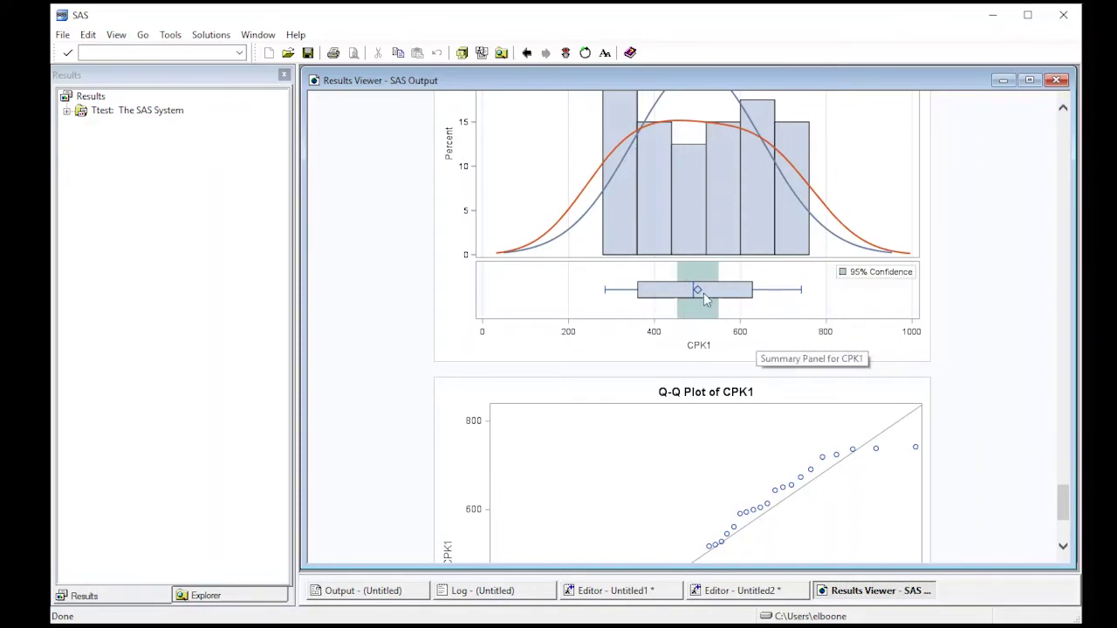
scroll(705, 323, down, 3)
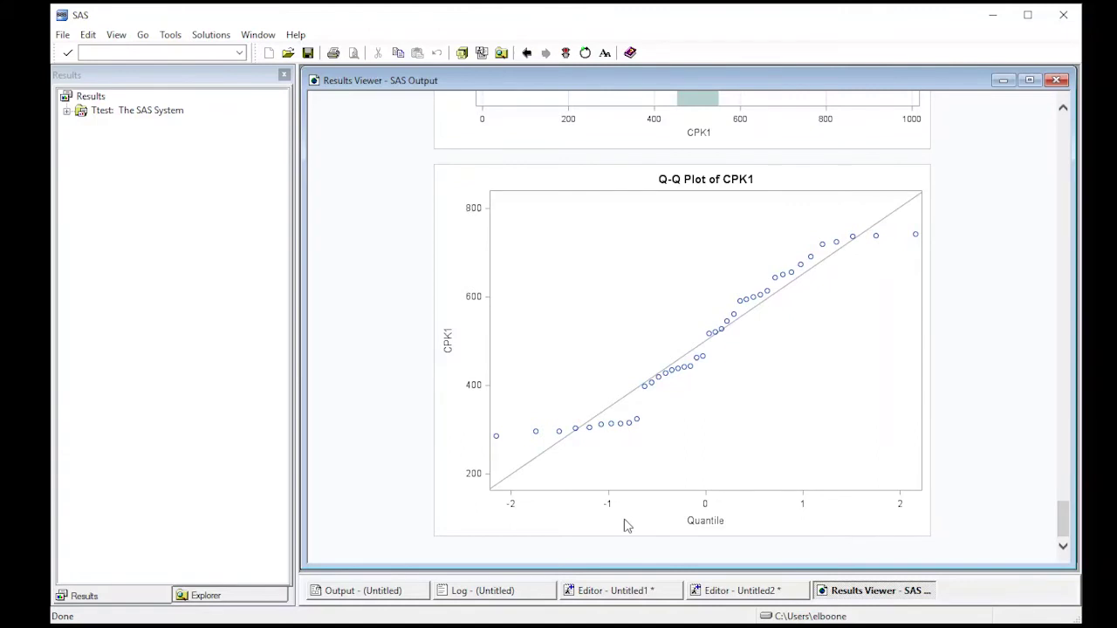
Copy the PROC TTEST block and paste a second copy below it
click(602, 591)
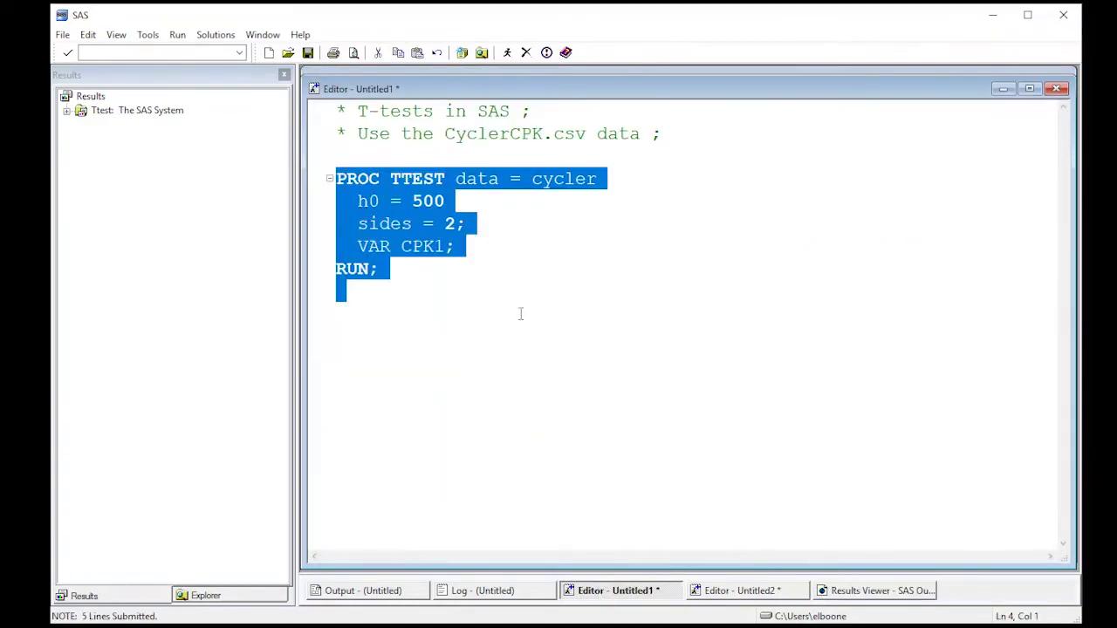
click(451, 272)
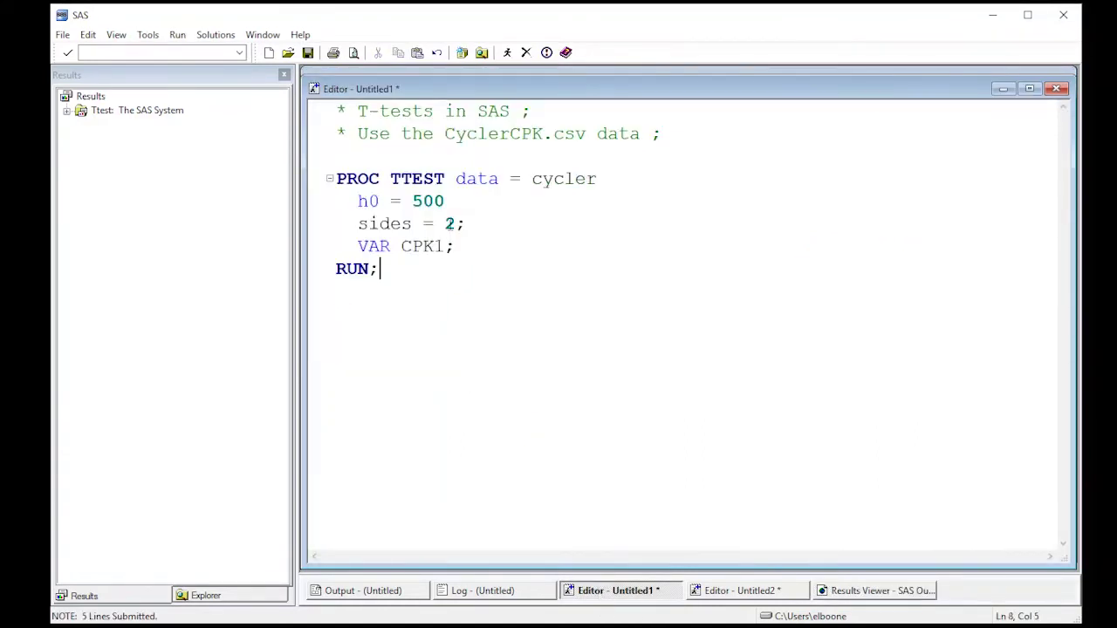
click(446, 224)
click(406, 290)
drag(407, 290, 342, 183)
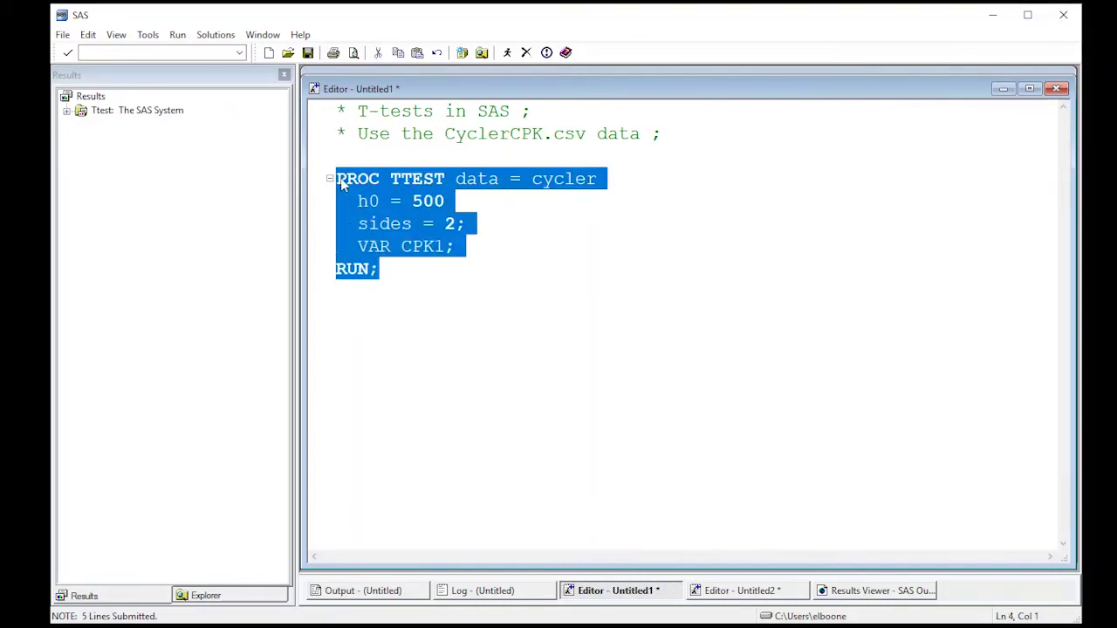
key(ctrl+c)
click(358, 316)
key(ctrl+v)
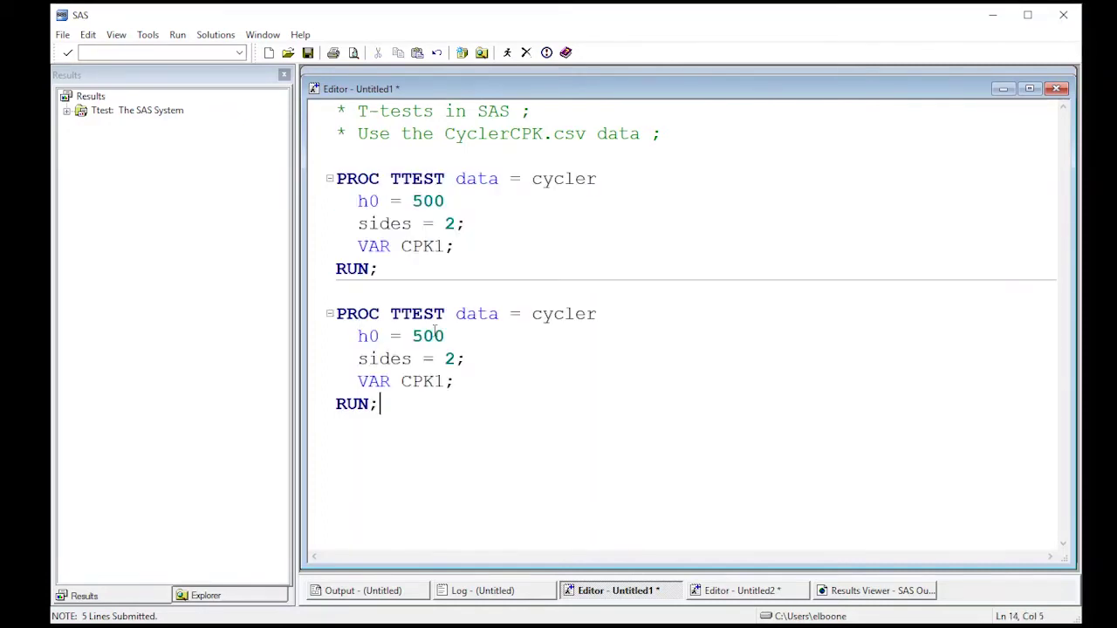
Change the copy's sides to u, then select and submit it
double_click(446, 359)
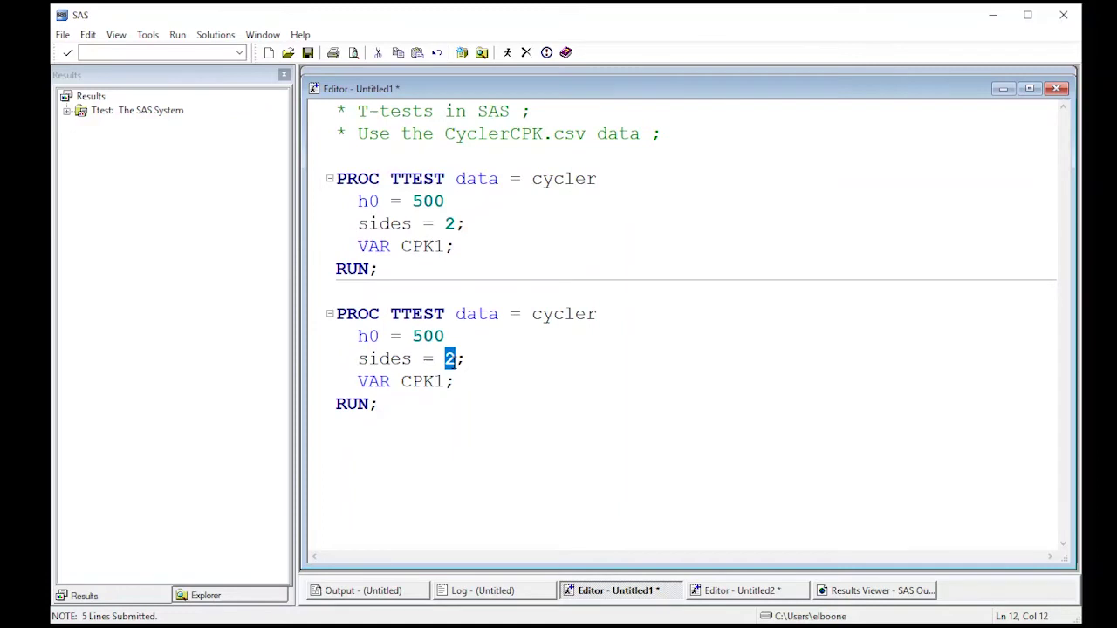
text(u)
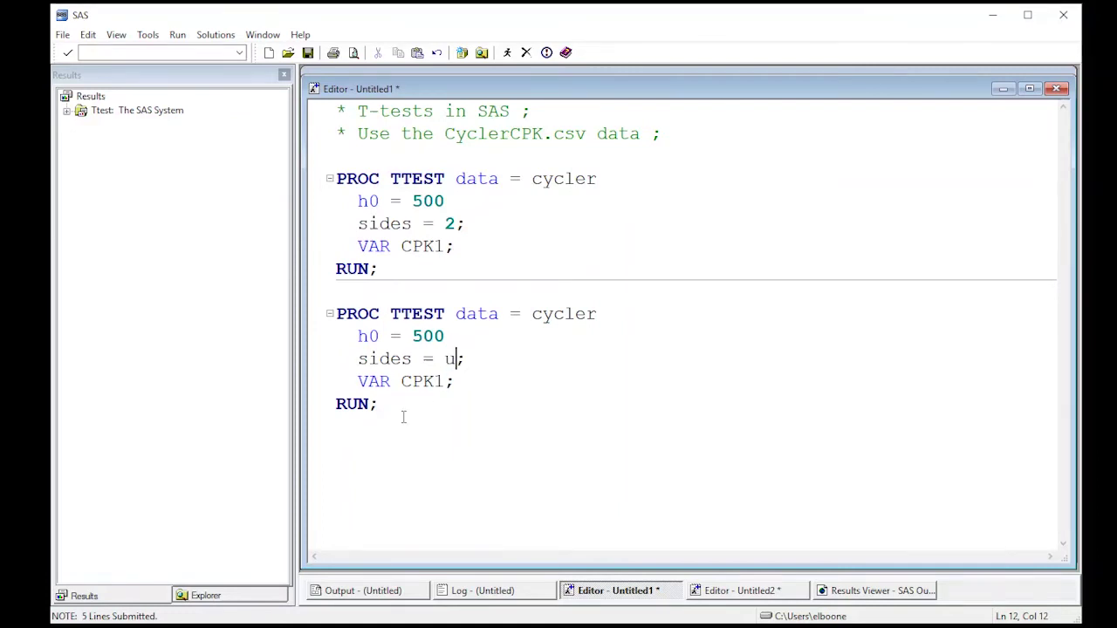
drag(400, 415, 334, 314)
click(508, 53)
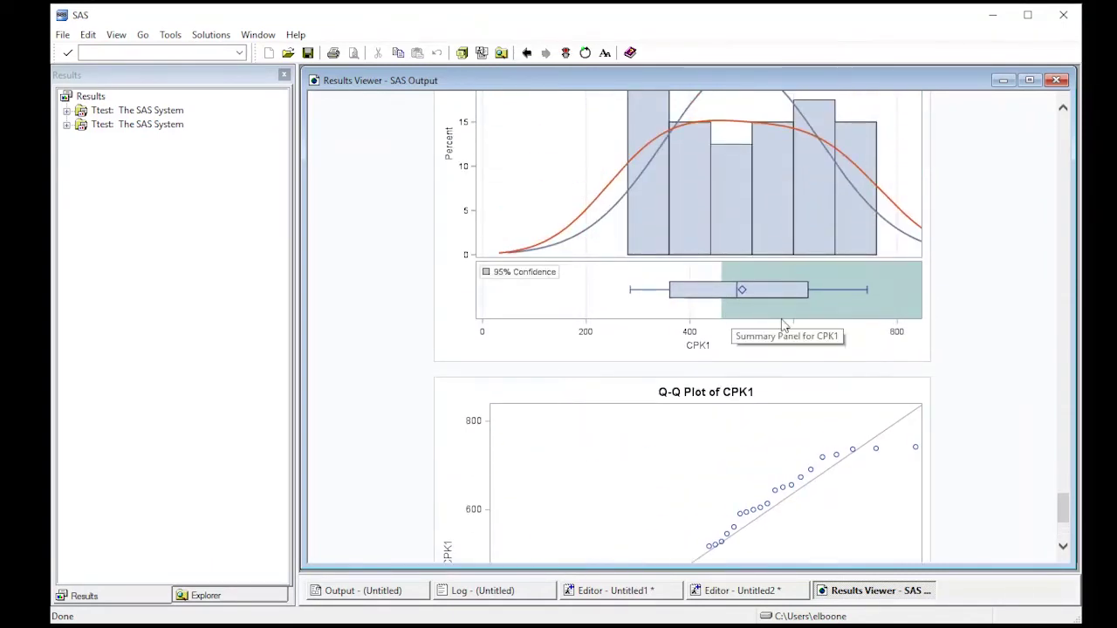
scroll(899, 334, up, 5)
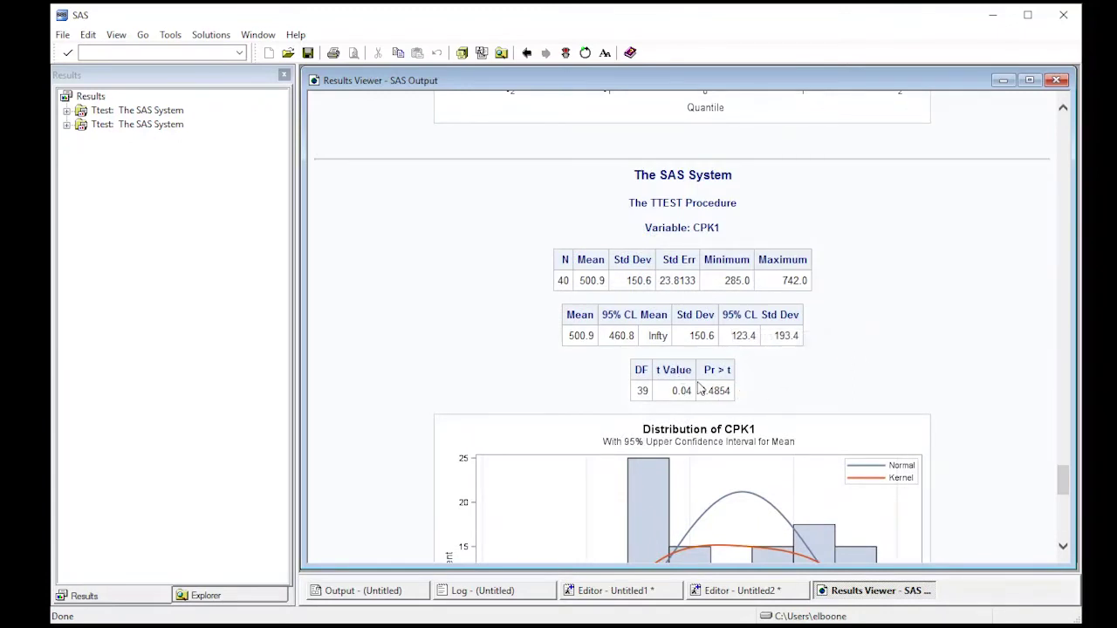
scroll(699, 389, down, 5)
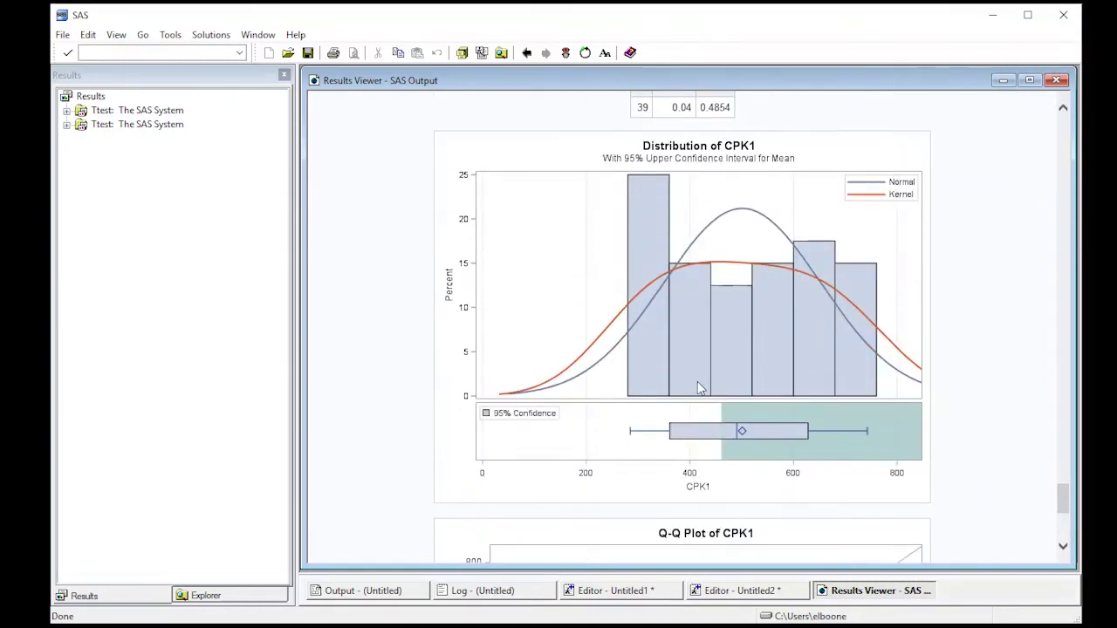
Back in the editor, briefly edit the second block's sides value and restore it to u
click(608, 592)
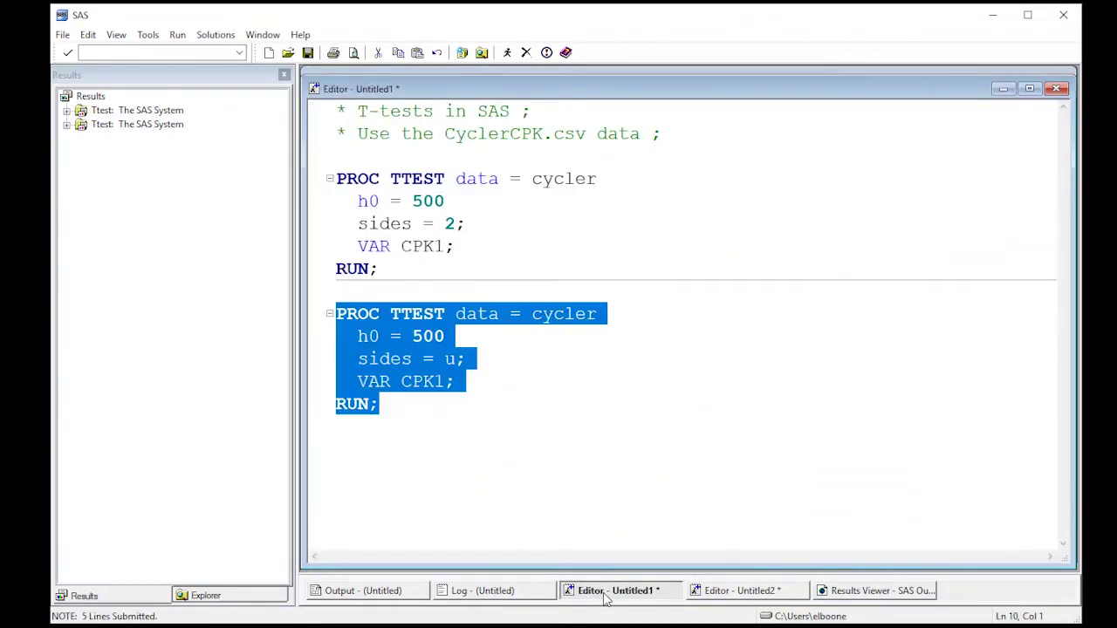
click(447, 360)
double_click(449, 359)
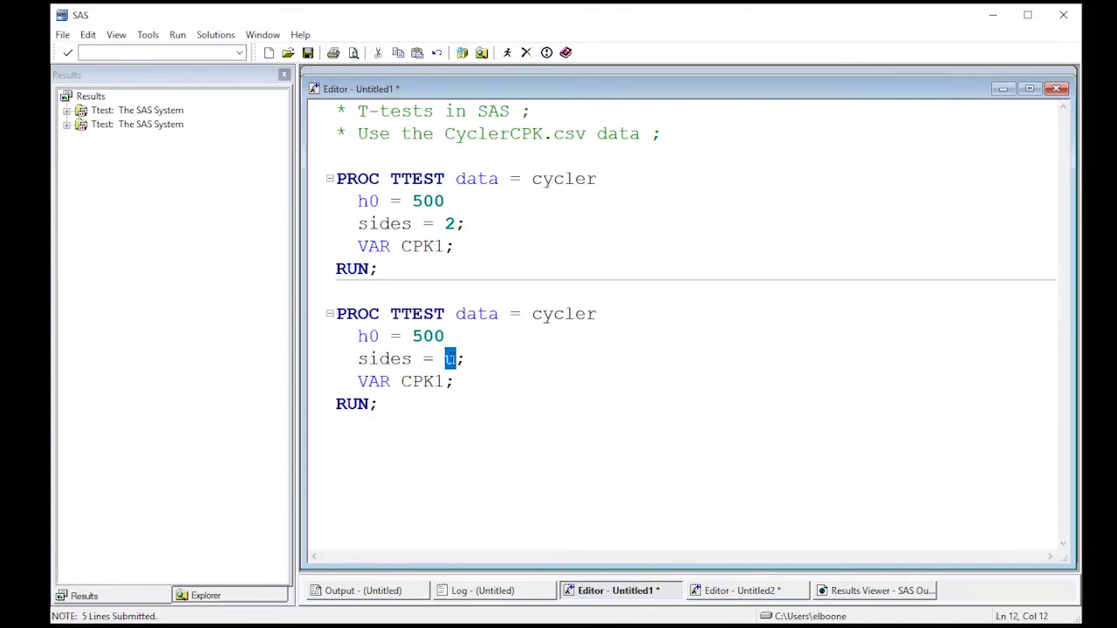
text(1)
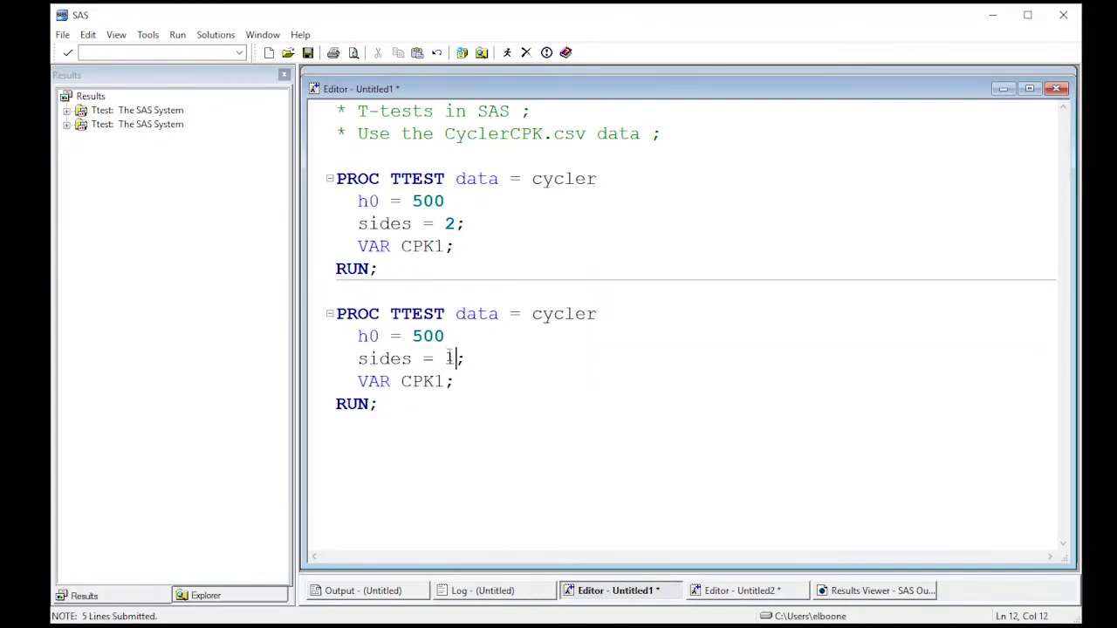
double_click(452, 359)
text(u)
Paste a third PROC TTEST block below the second one
drag(414, 291, 416, 418)
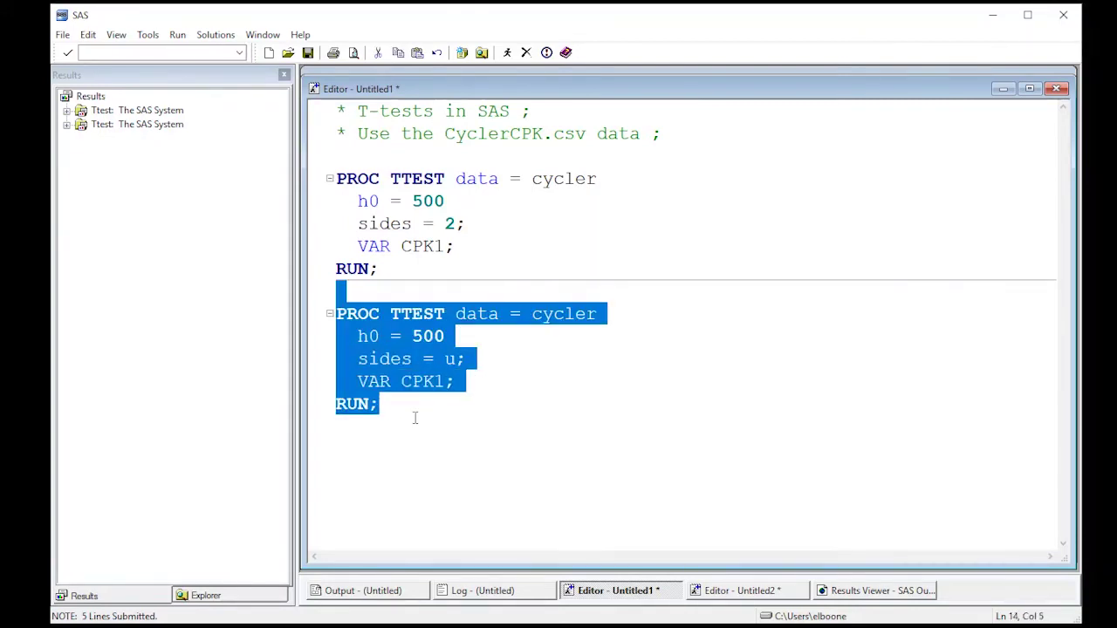
click(397, 463)
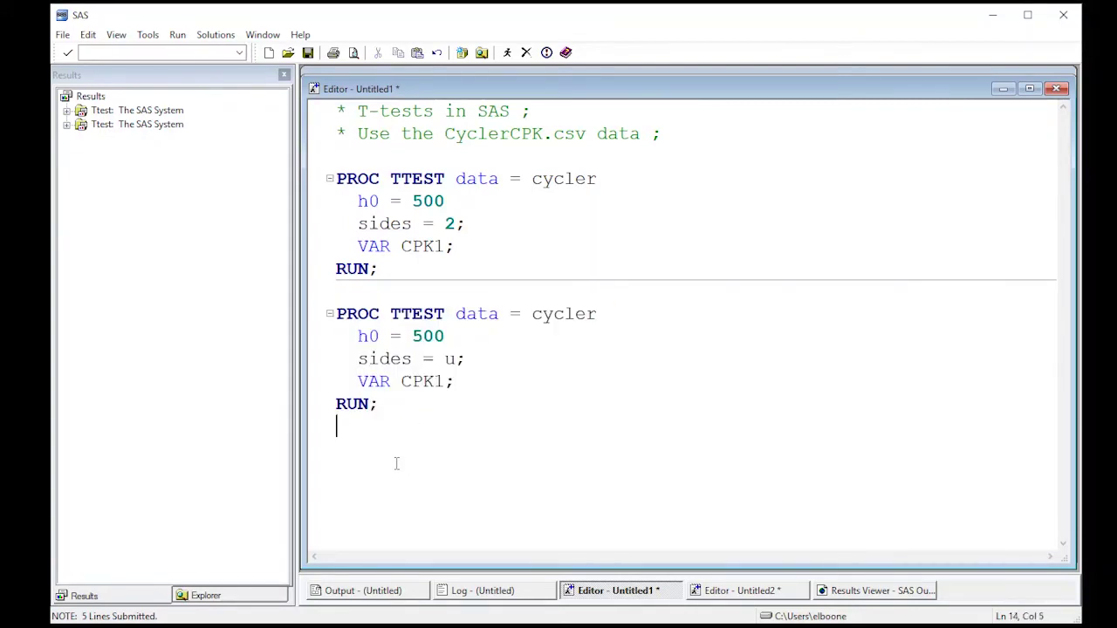
key(Return)
key(ctrl+v)
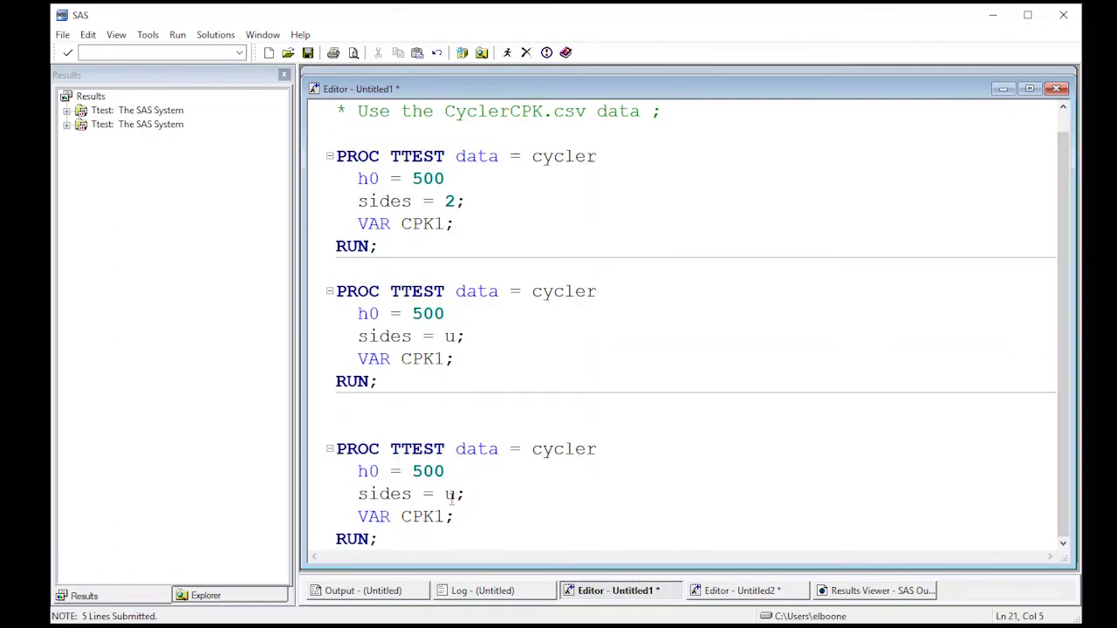
Set the third block's sides to l, then select and submit it
double_click(450, 496)
text(1)
drag(380, 540, 337, 448)
click(512, 54)
Scroll through the lower-tailed CPK1 output (Pr < t 0.5146), then return to Editor - Untitled1
scroll(551, 398, up, 3)
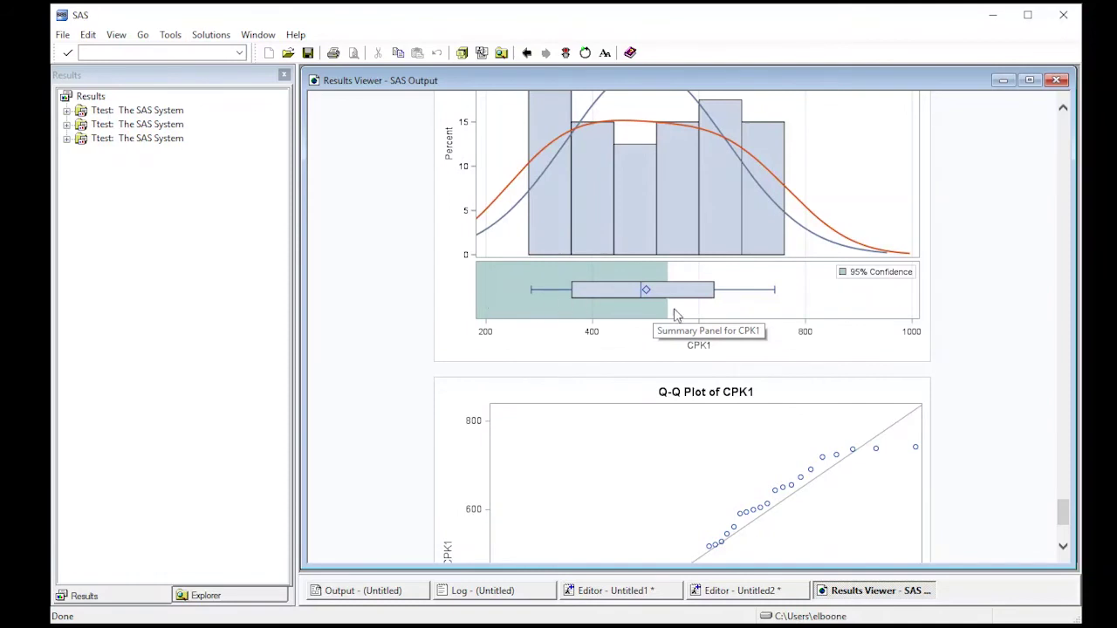
scroll(677, 314, up, 3)
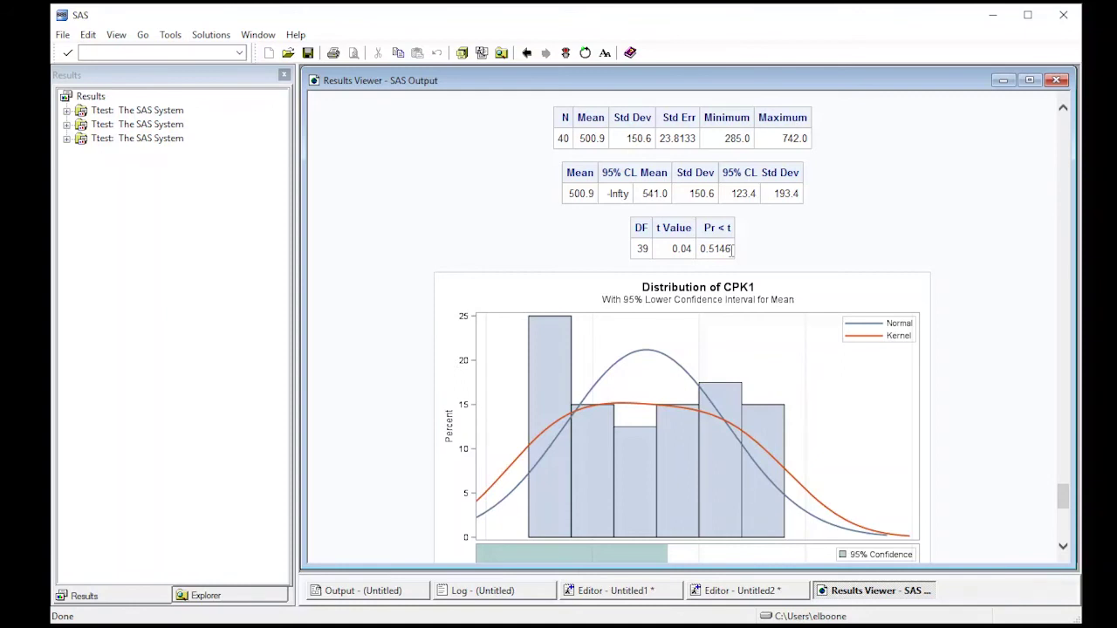
scroll(728, 299, down, 3)
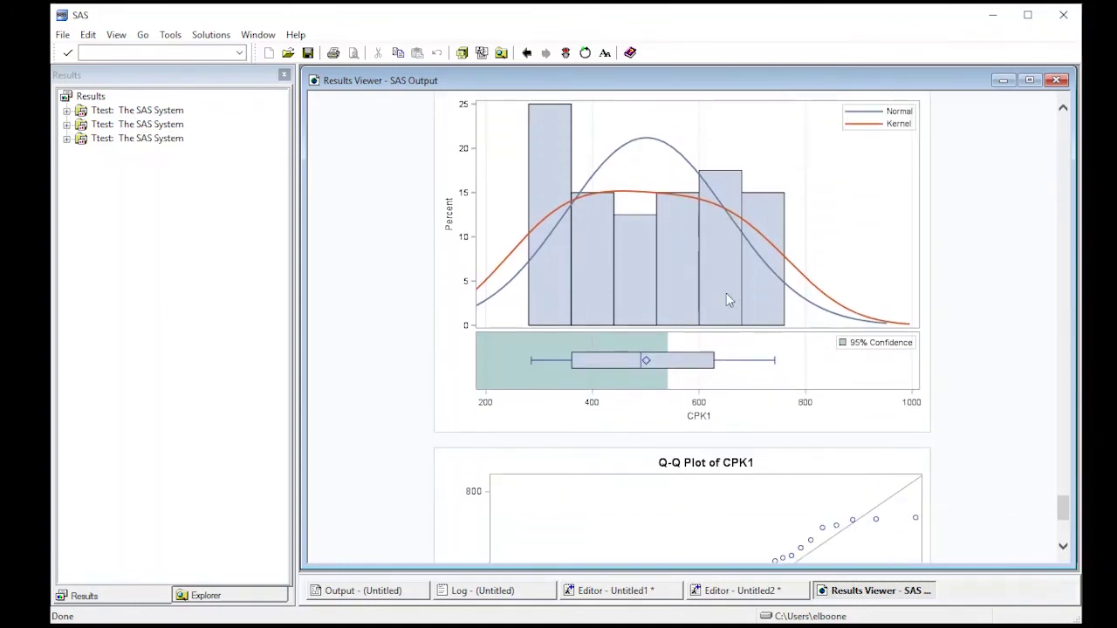
scroll(728, 299, down, 3)
scroll(727, 299, up, 3)
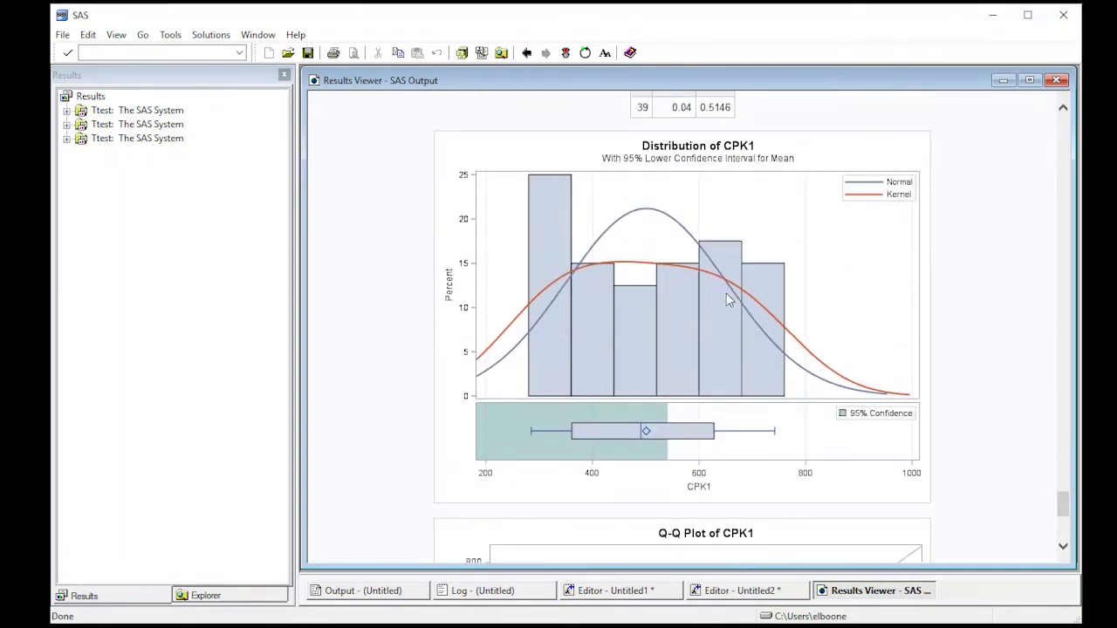
scroll(728, 299, up, 3)
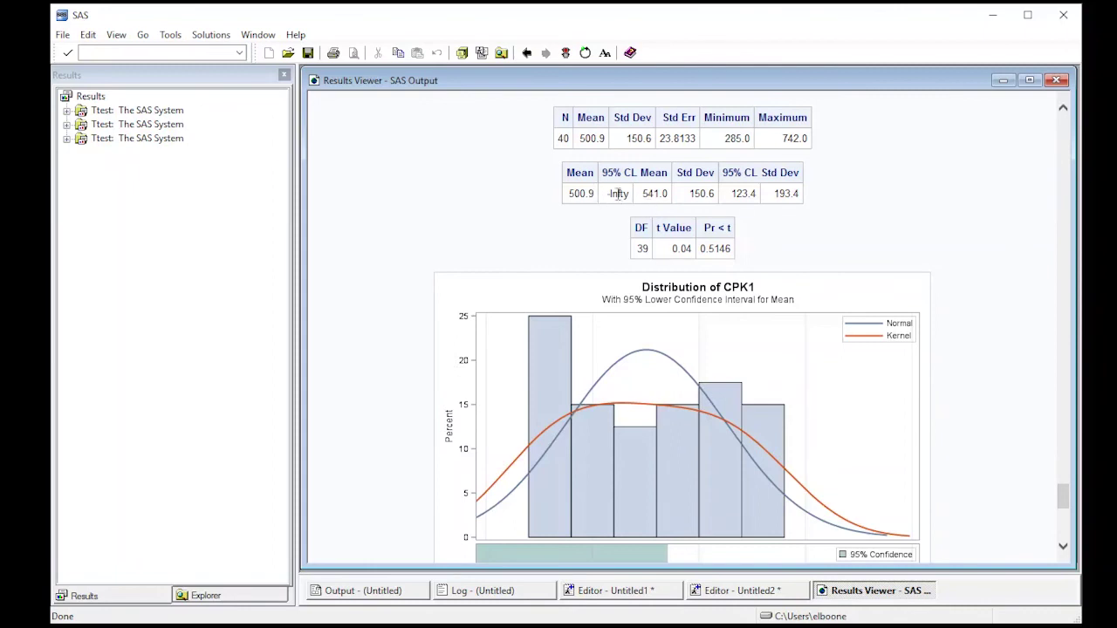
click(614, 584)
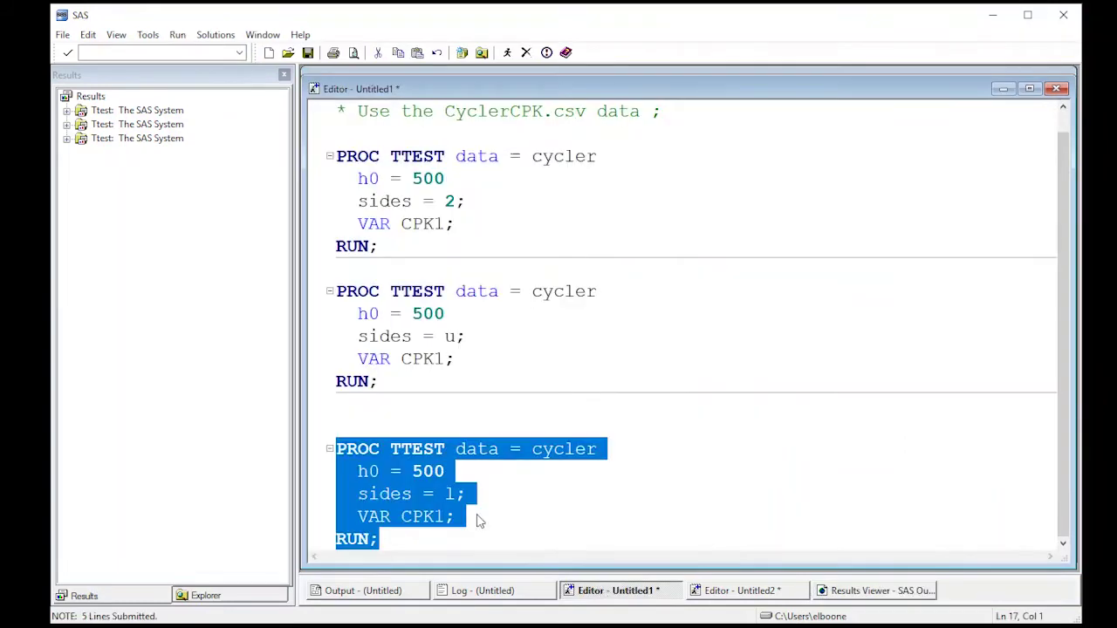
Add comments '* Lower than;', '* Greater than;' and '* Two sided;' above the three blocks
click(418, 417)
text(* )
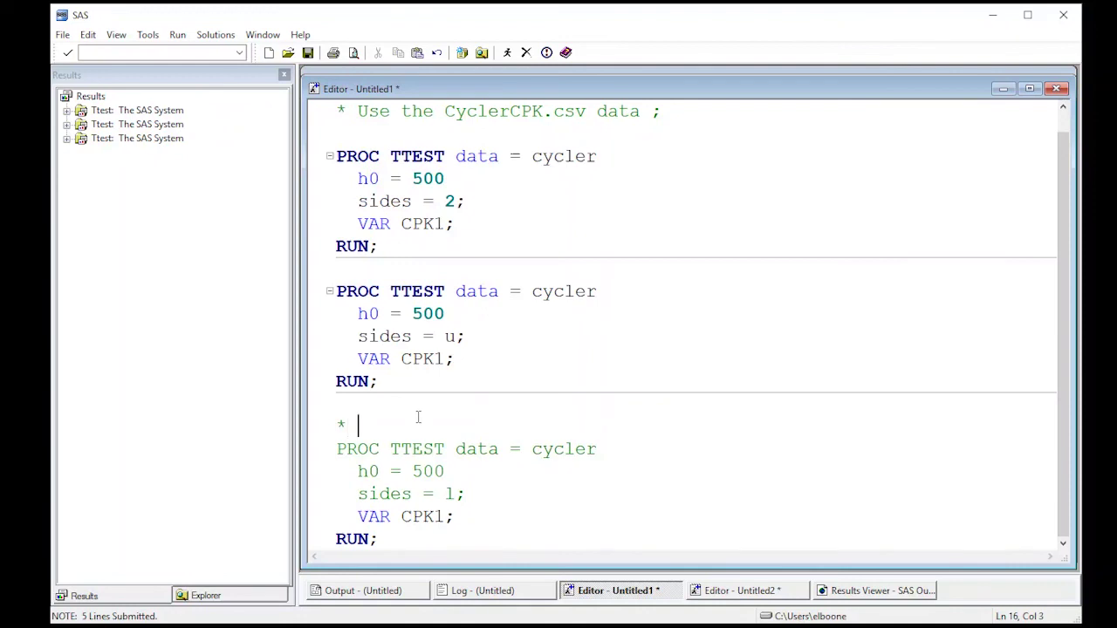
text(Lower than;)
scroll(476, 297, up, 1)
click(477, 282)
key(Return)
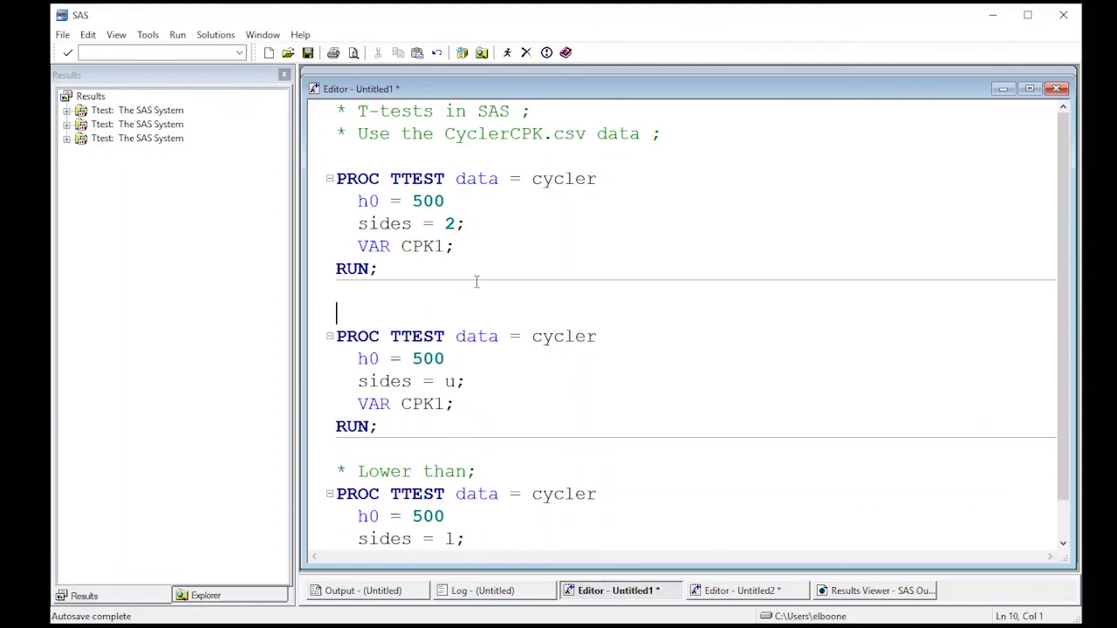
text(* Greatee)
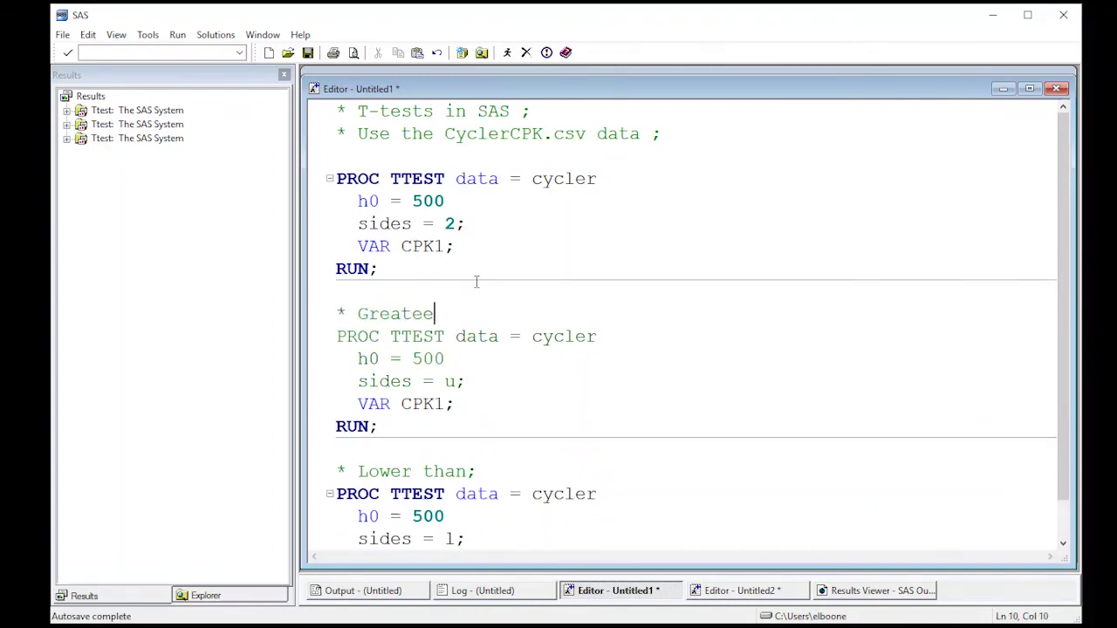
key(BackSpace)
text(r than;)
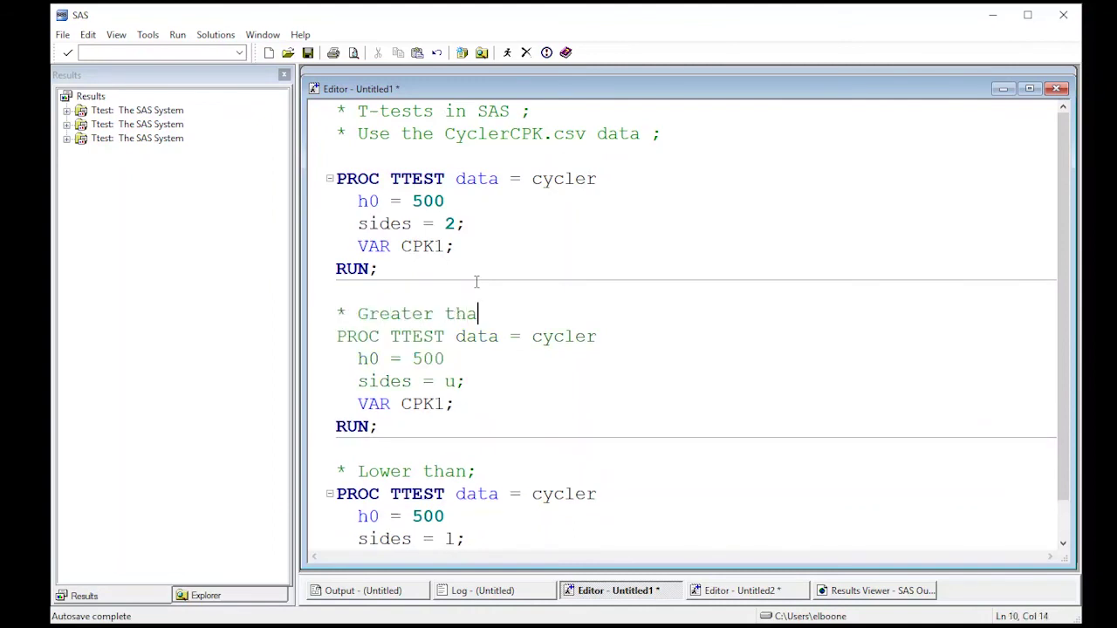
click(455, 164)
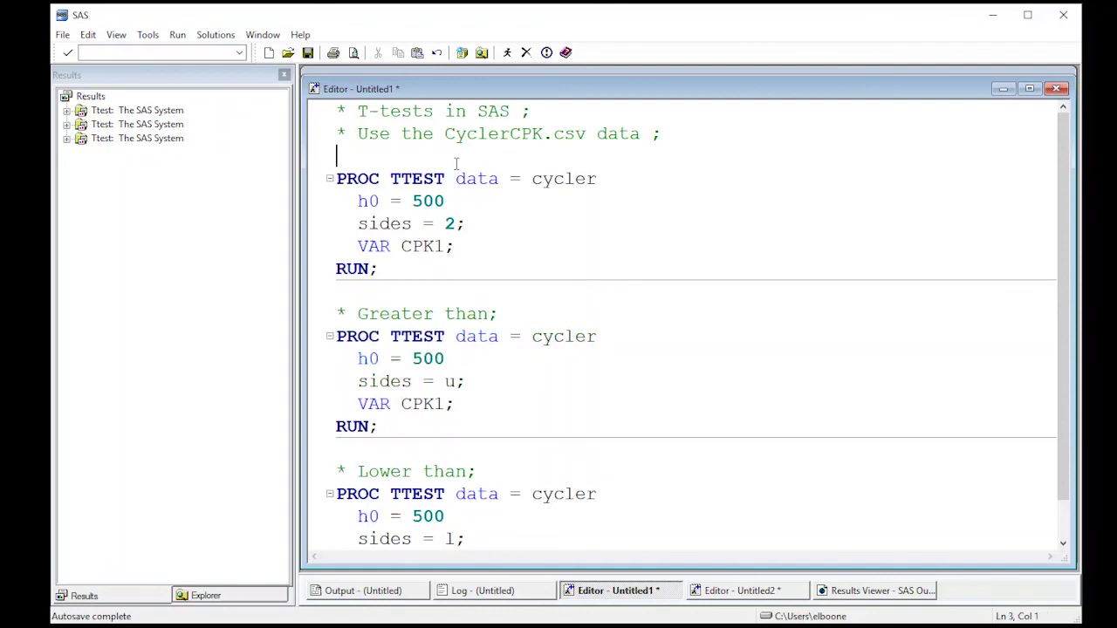
key(Return)
text(* )
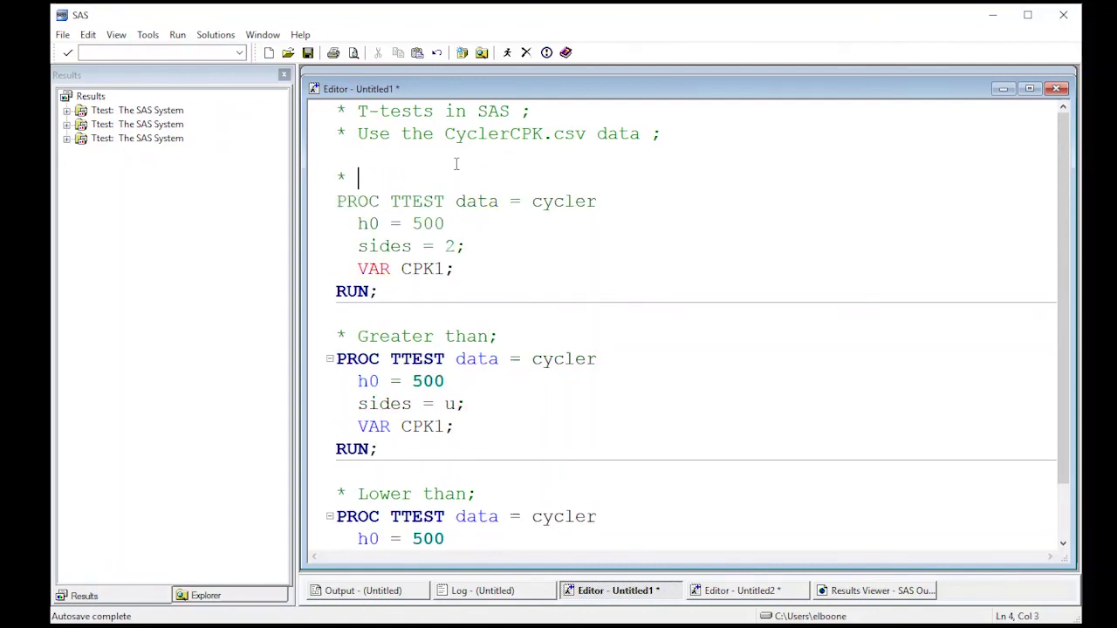
text(Two sided;)
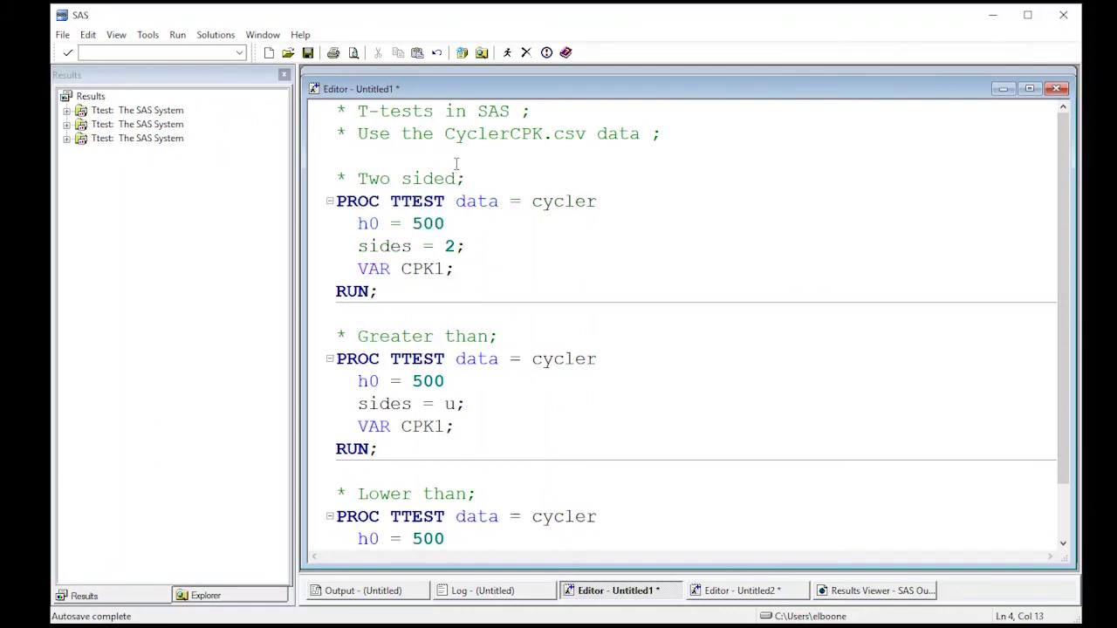